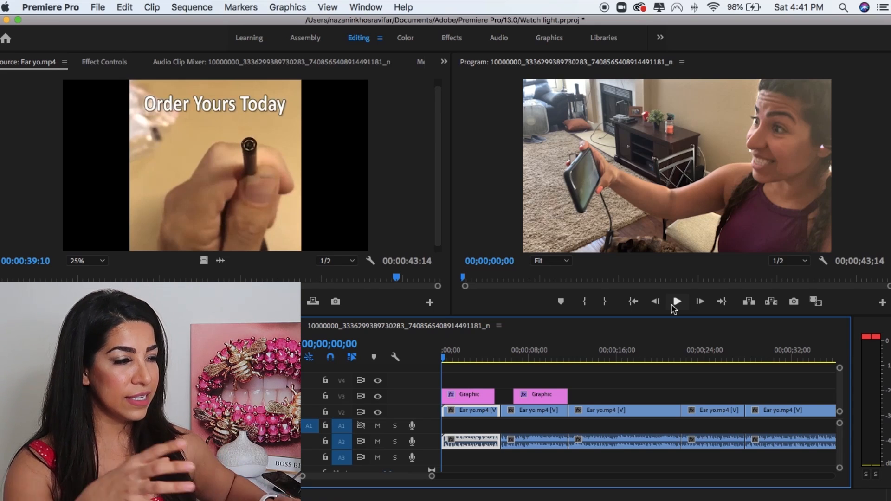
Play back the ear cleaner ad sequence from the start, pausing along the way to review its clips and captions.
{"action": "left_click", "coordinate": [673, 305]}
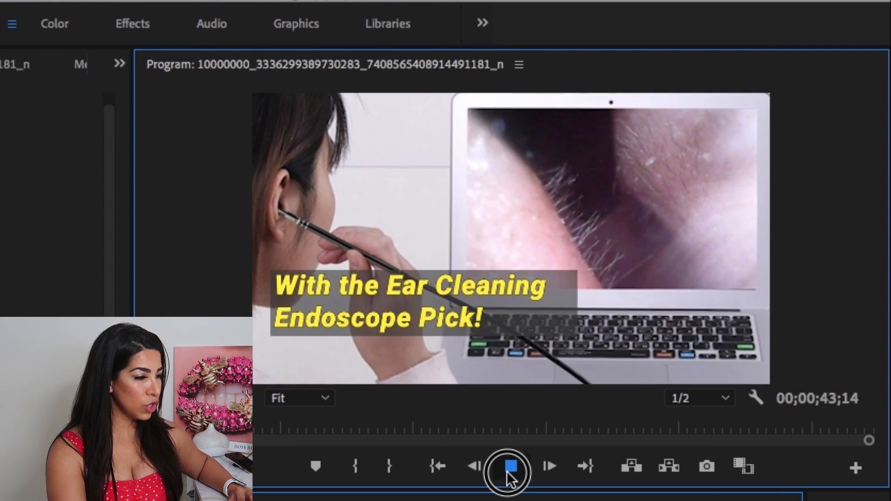
{"action": "left_click", "coordinate": [507, 472]}
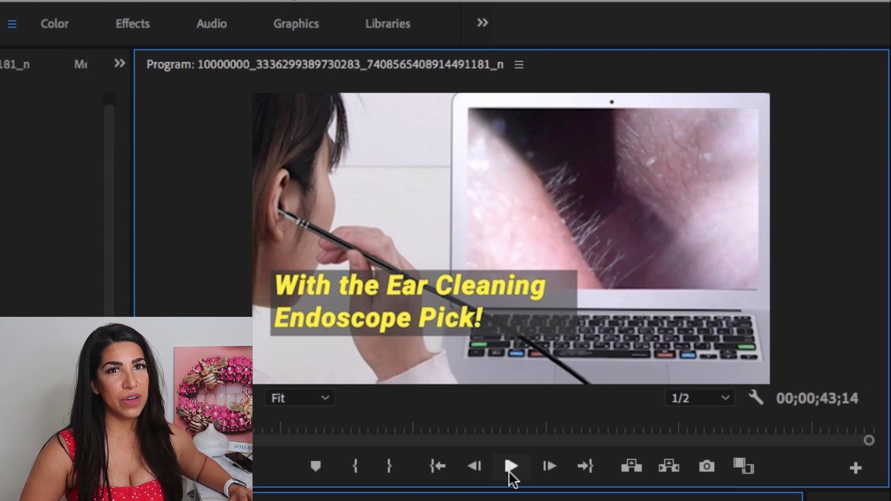
{"action": "left_click", "coordinate": [510, 473]}
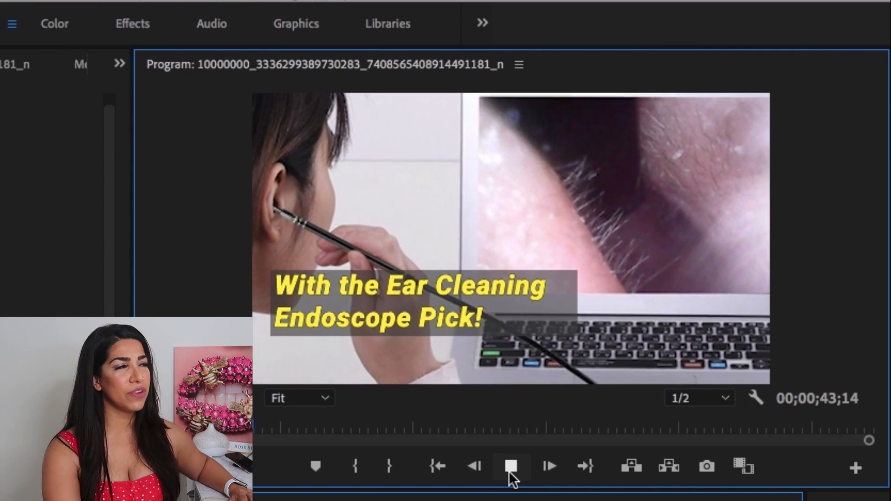
{"action": "left_click", "coordinate": [510, 472]}
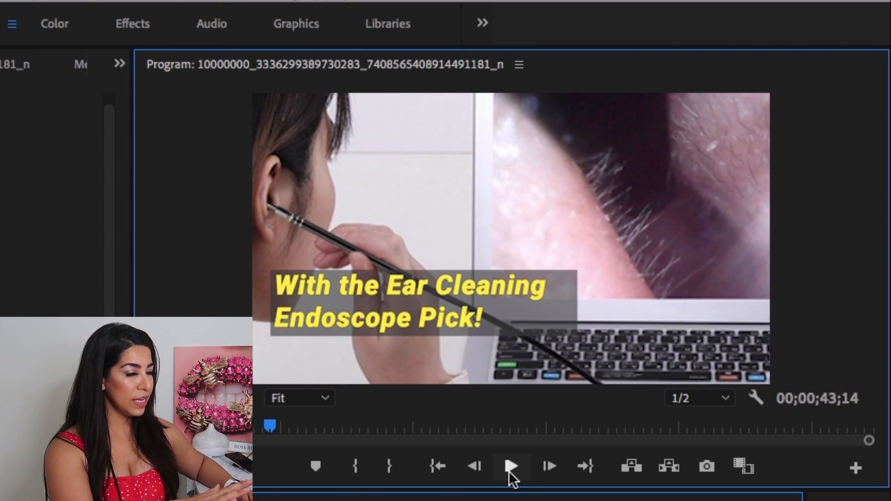
{"action": "left_click", "coordinate": [510, 473]}
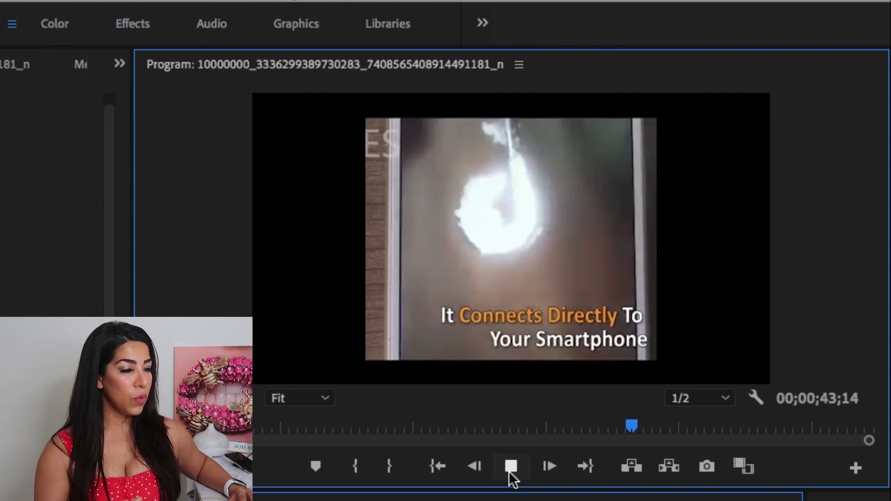
{"action": "left_click", "coordinate": [511, 467]}
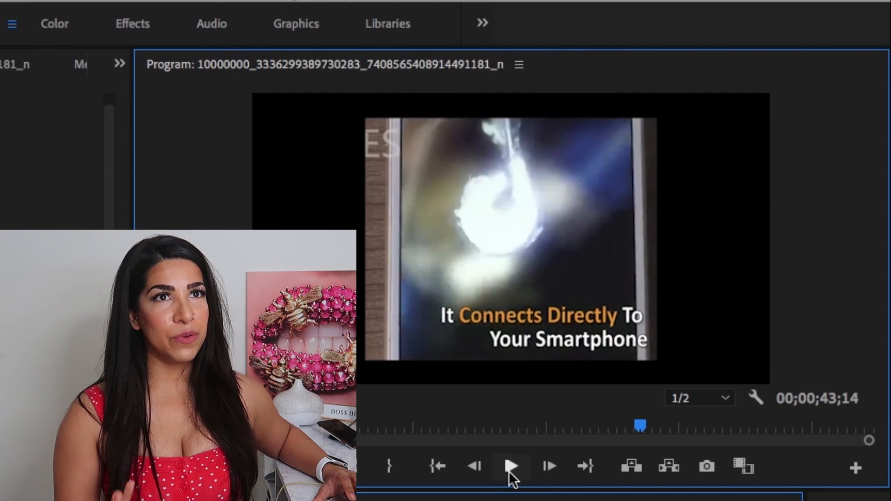
{"action": "left_click", "coordinate": [510, 469]}
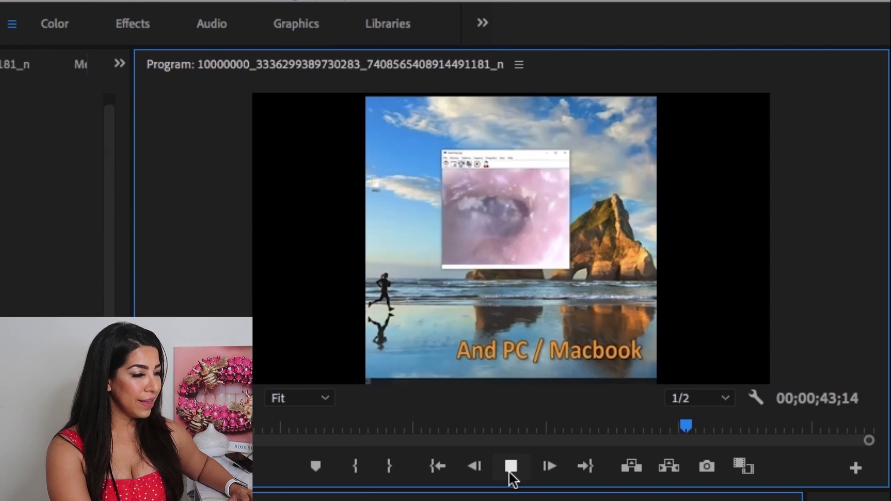
{"action": "left_click", "coordinate": [510, 473]}
{"action": "left_click", "coordinate": [509, 473]}
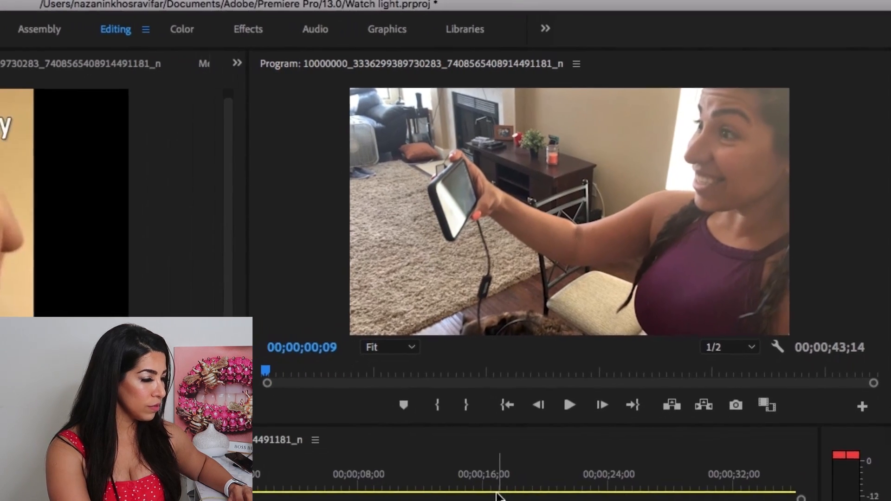
Cut the third video clip at 00;00;16;23 with the Razor tool and select the part before the cut.
{"action": "left_click", "coordinate": [543, 437]}
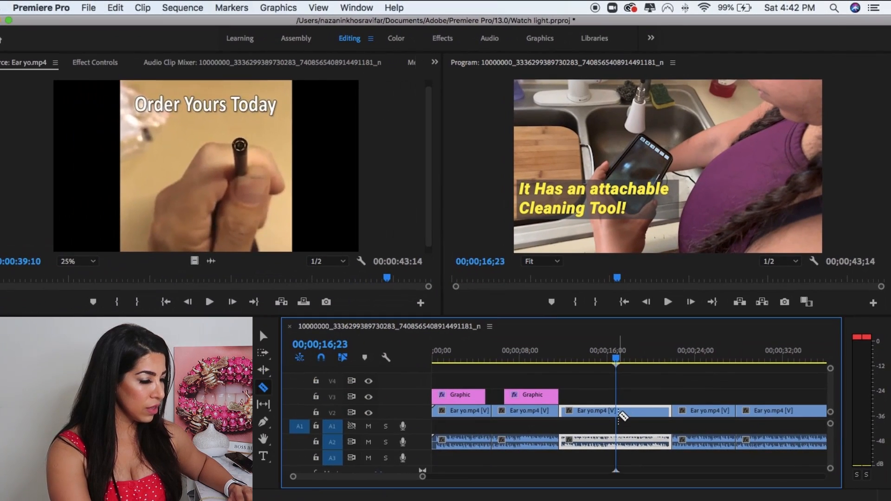
{"action": "left_click", "coordinate": [591, 441]}
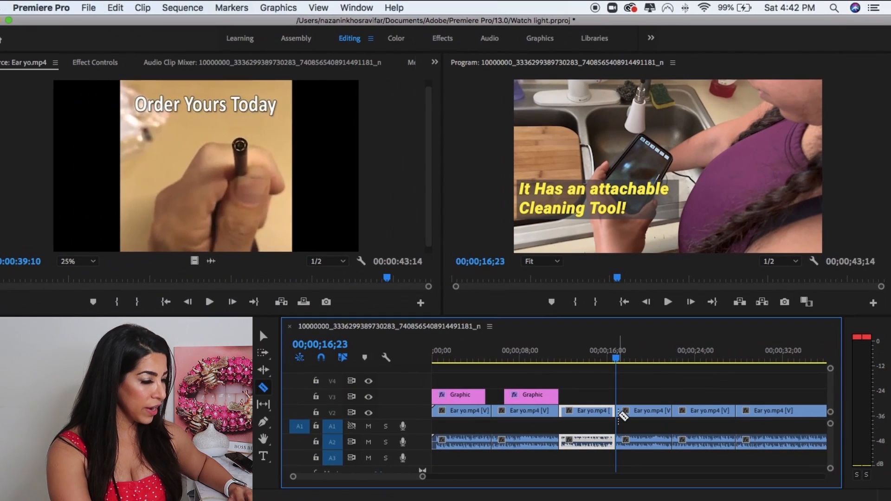
{"action": "key", "text": "v"}
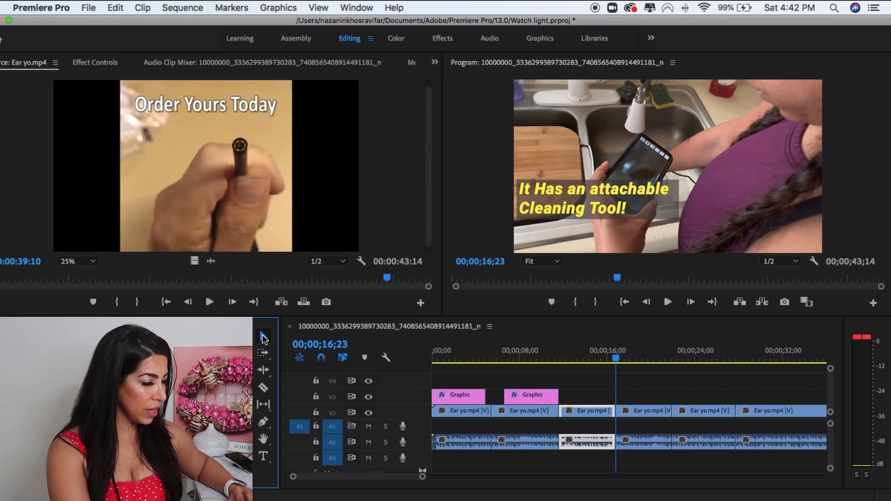
{"action": "left_click", "coordinate": [577, 412]}
{"action": "mouse_move", "coordinate": [577, 414]}
{"action": "left_mouse_down"}
{"action": "mouse_move", "coordinate": [630, 410]}
{"action": "mouse_move", "coordinate": [583, 413]}
{"action": "left_mouse_up"}
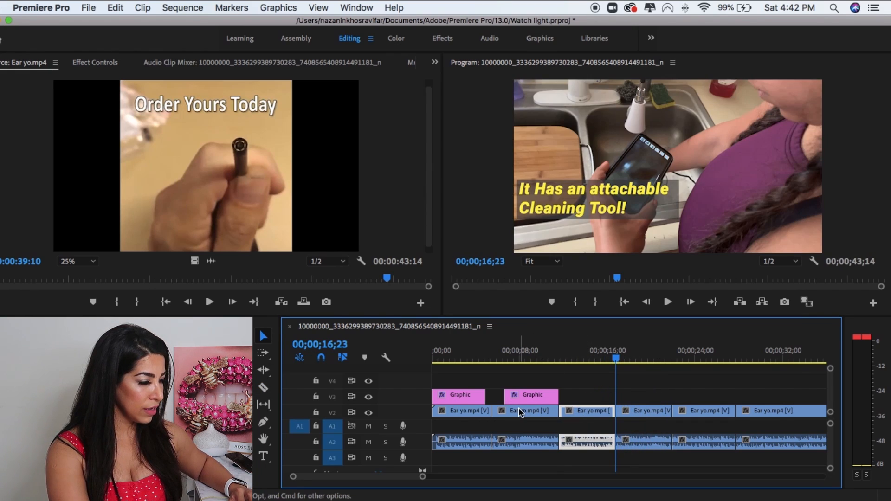
Add a text box across the lower part of the frame at 00;00;00;00 reading "Clean Your Ears the new ways!".
{"action": "left_click", "coordinate": [433, 356]}
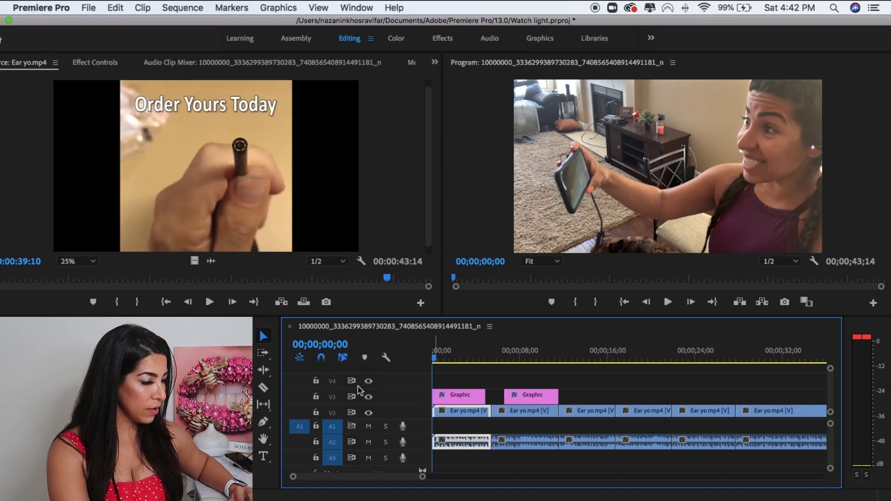
{"action": "left_click", "coordinate": [268, 455]}
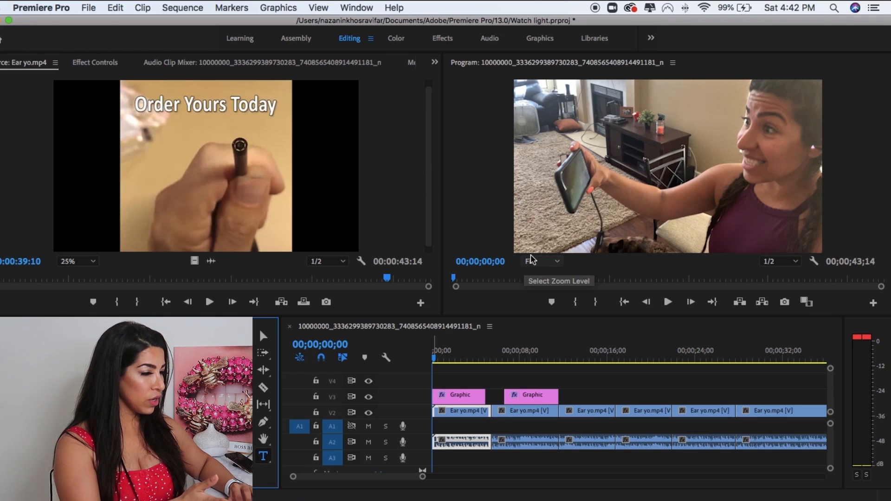
{"action": "left_click", "coordinate": [531, 207]}
{"action": "left_click_drag", "start_coordinate": [532, 207], "coordinate": [795, 239]}
{"action": "type", "text": "Clean Your"}
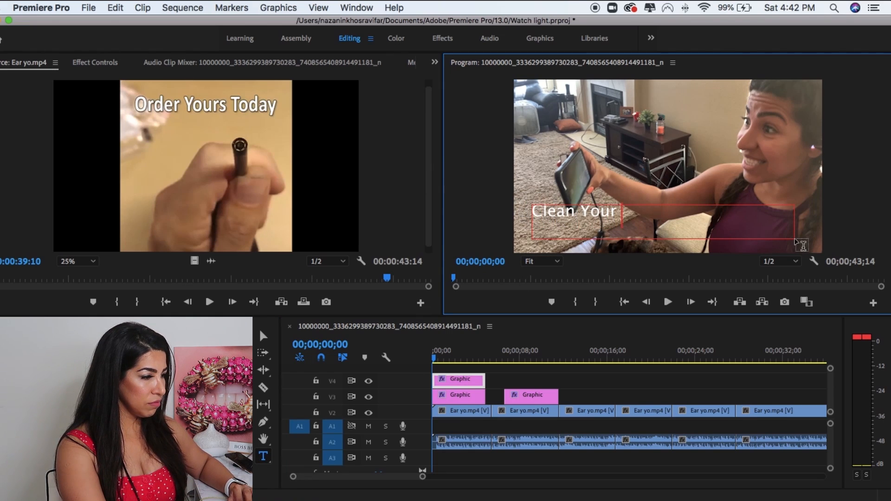
{"action": "type", "text": " Ears te"}
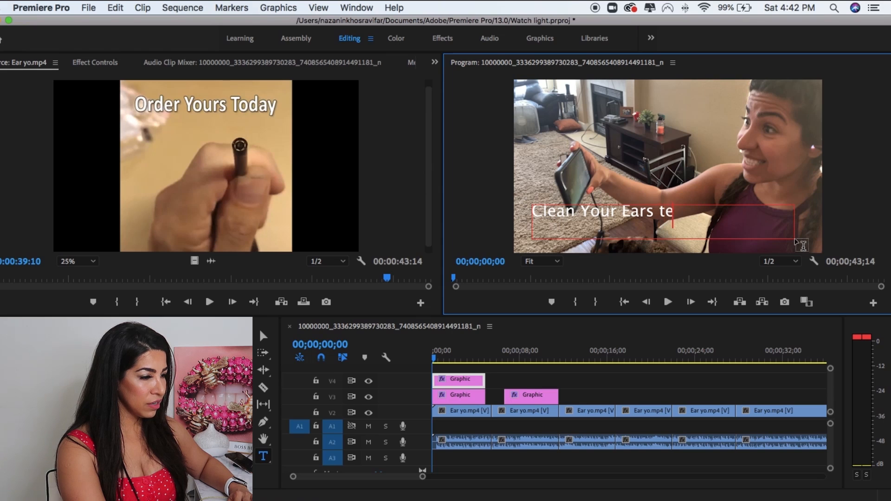
{"action": "key", "text": "BackSpace"}
{"action": "type", "text": "he n"}
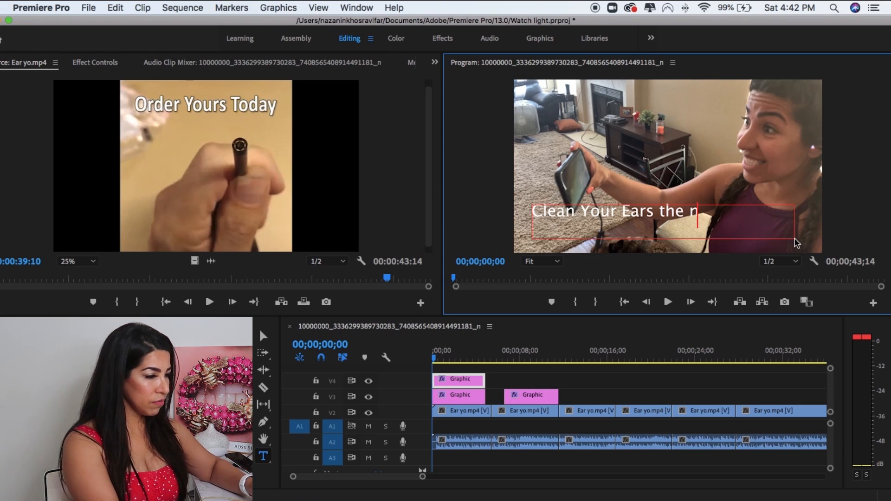
{"action": "type", "text": "ew ways!"}
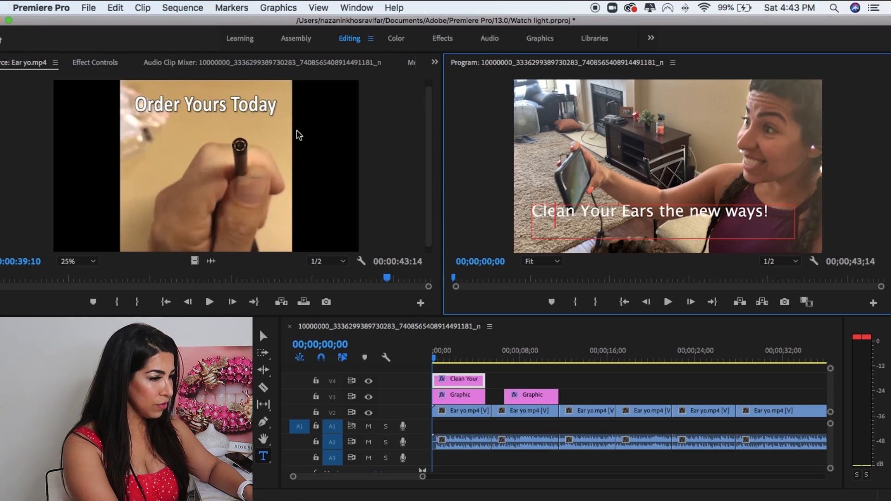
Show the Source Text settings of the new caption in its effect controls.
{"action": "double_click", "coordinate": [554, 211]}
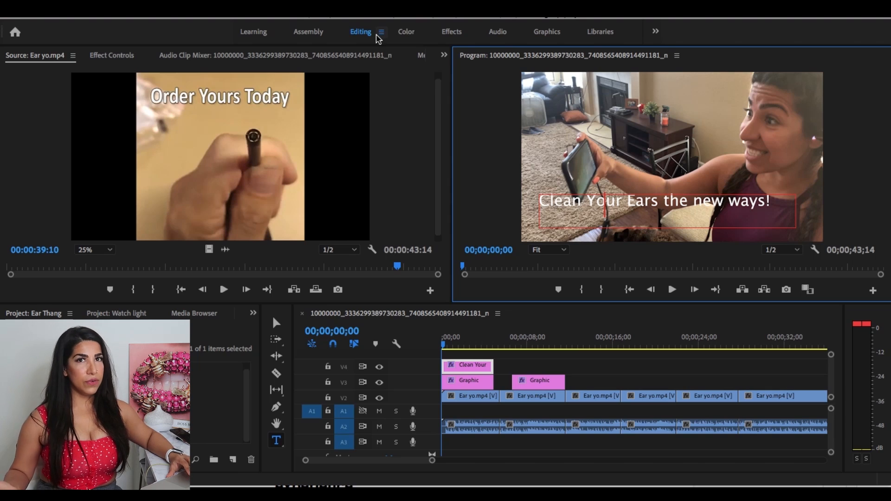
{"action": "left_click", "coordinate": [378, 35]}
{"action": "left_click", "coordinate": [23, 173]}
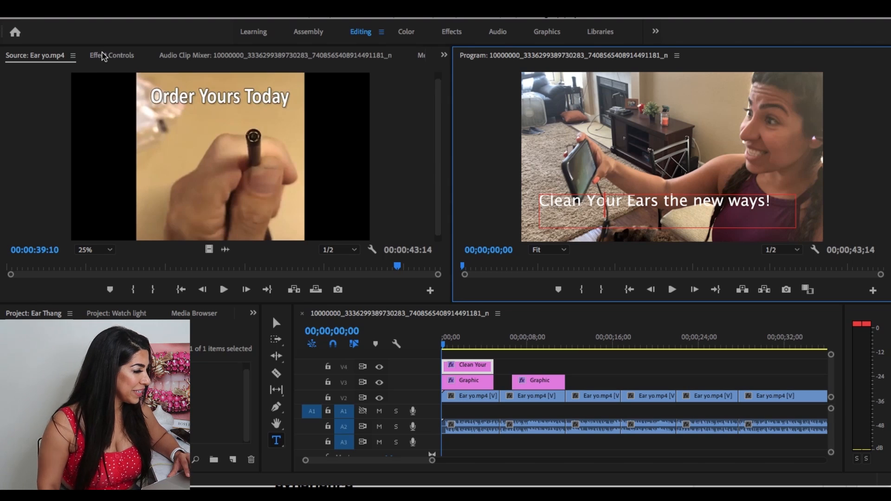
{"action": "left_click", "coordinate": [103, 57]}
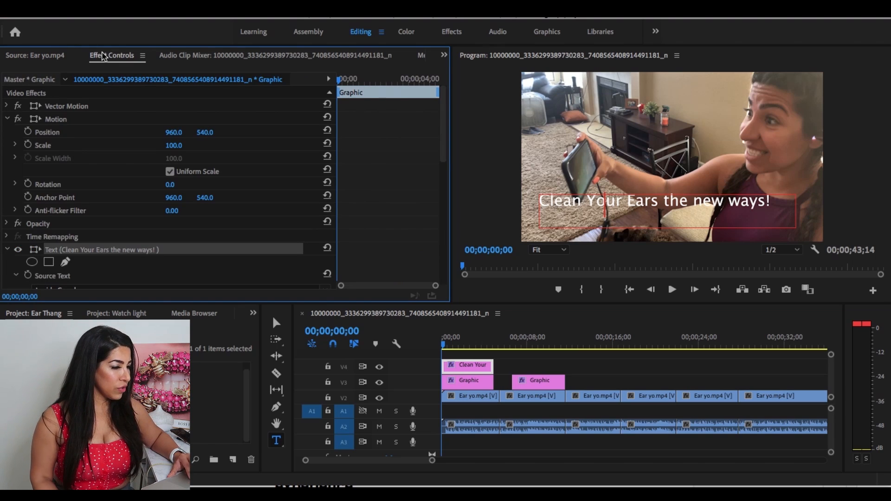
{"action": "scroll", "coordinate": [146, 167], "scroll_direction": "down", "scroll_amount": 4}
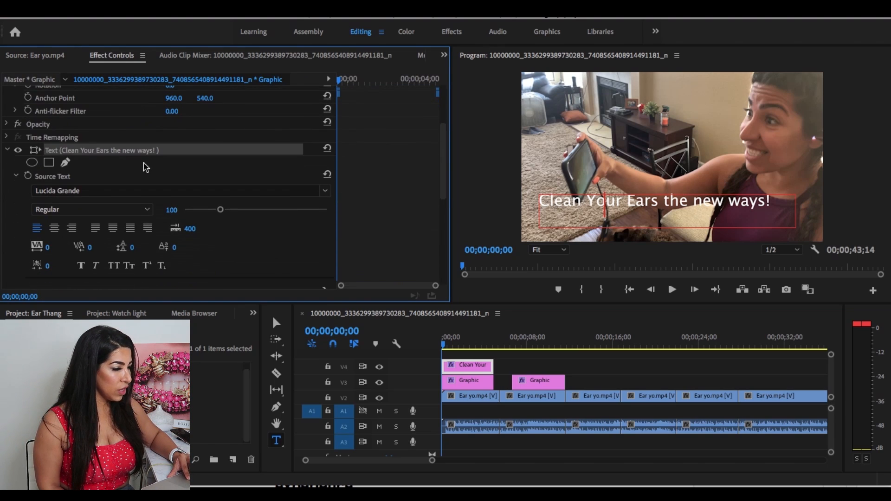
Try to set the caption's font size to 138 and its font style to Lucida Grande Bold.
{"action": "left_click_drag", "start_coordinate": [219, 210], "coordinate": [240, 210]}
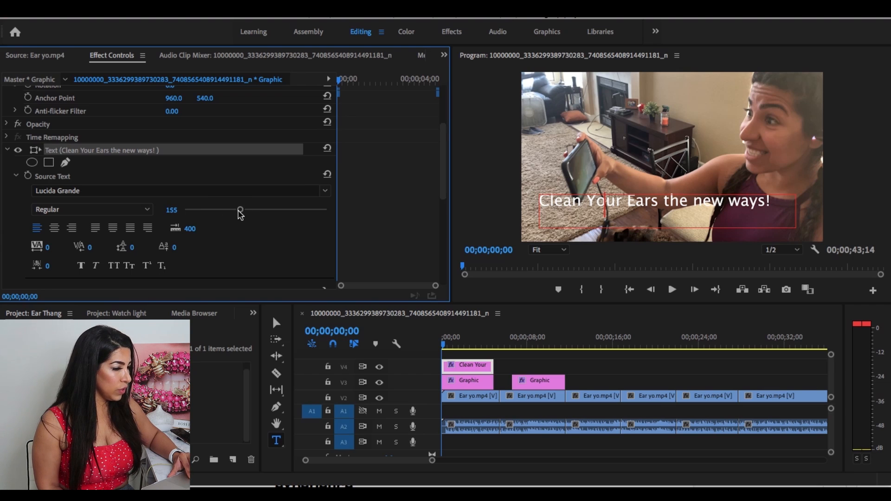
{"action": "left_click_drag", "start_coordinate": [240, 209], "coordinate": [234, 210]}
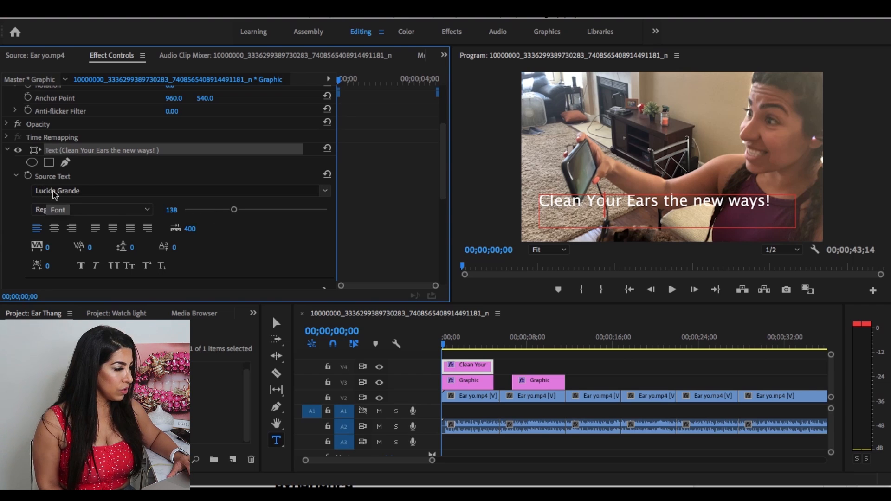
{"action": "left_click", "coordinate": [55, 193]}
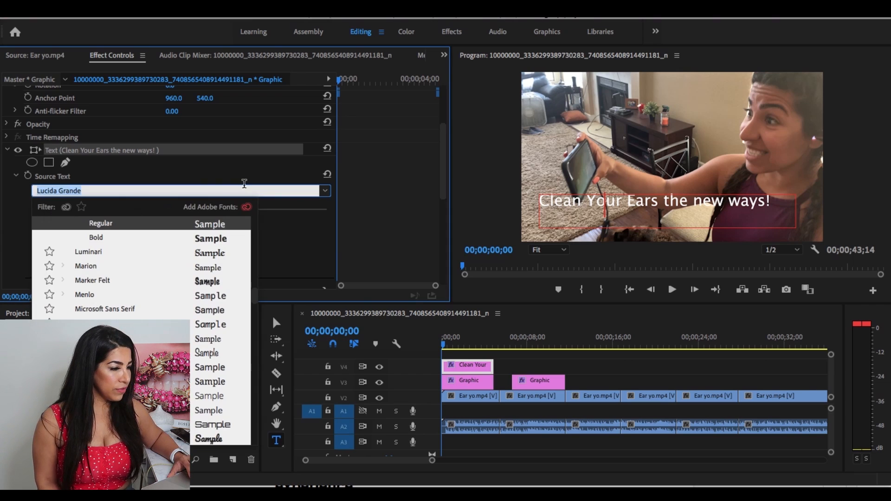
{"action": "left_click", "coordinate": [95, 238]}
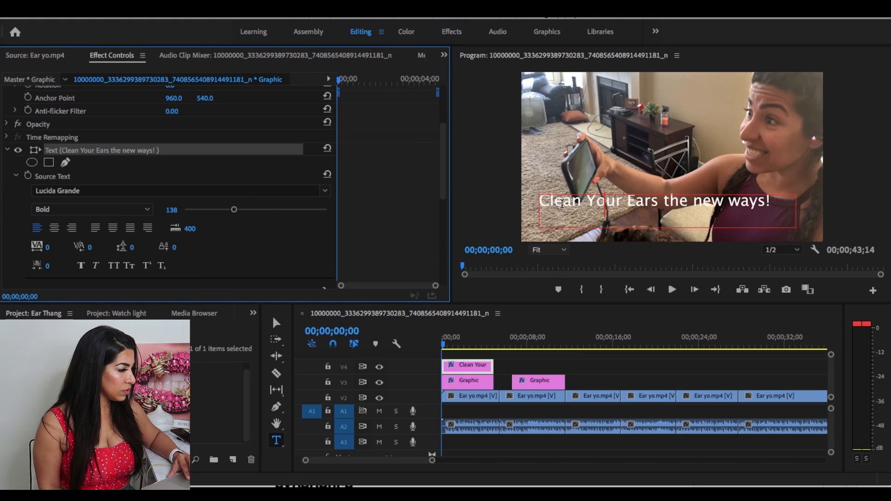
Select the whole caption text, try the Luminari font on it and settle on Menlo.
{"action": "triple_click", "coordinate": [561, 202]}
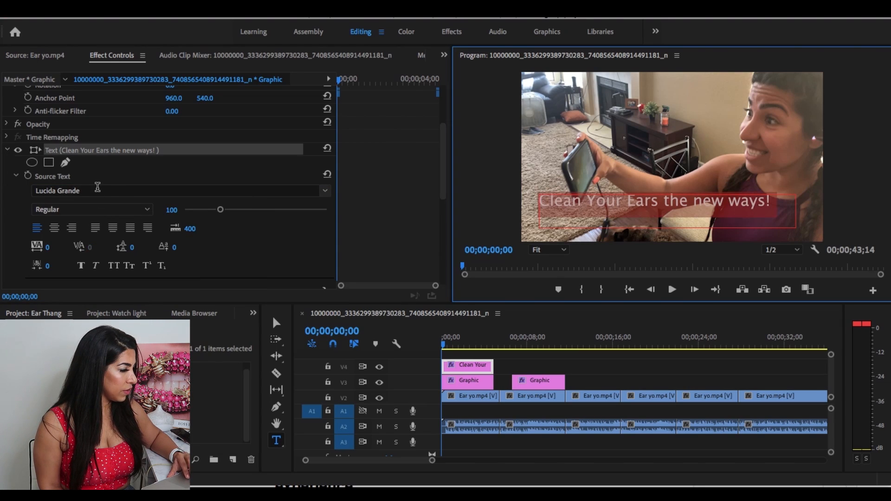
{"action": "left_click", "coordinate": [97, 187]}
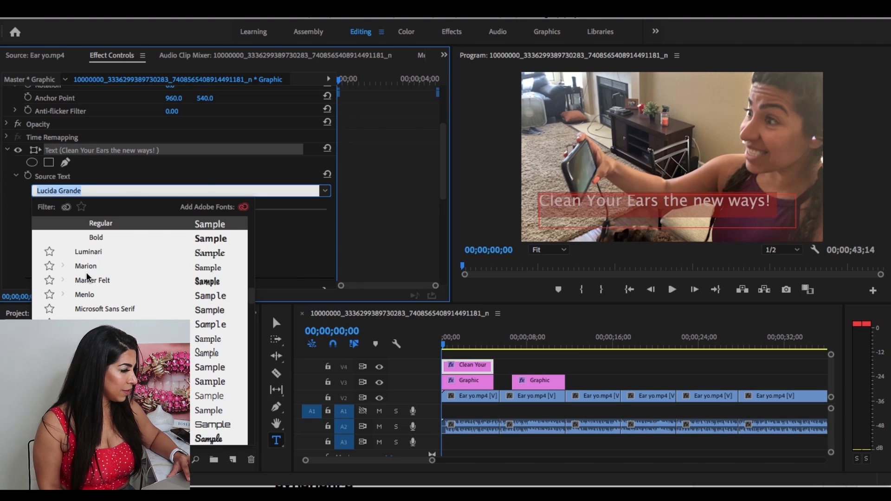
{"action": "left_click", "coordinate": [86, 253]}
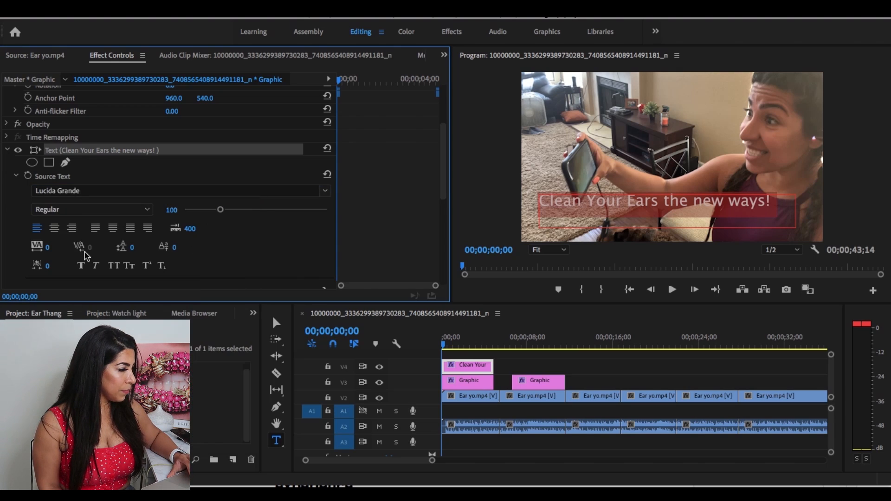
{"action": "left_click", "coordinate": [98, 187]}
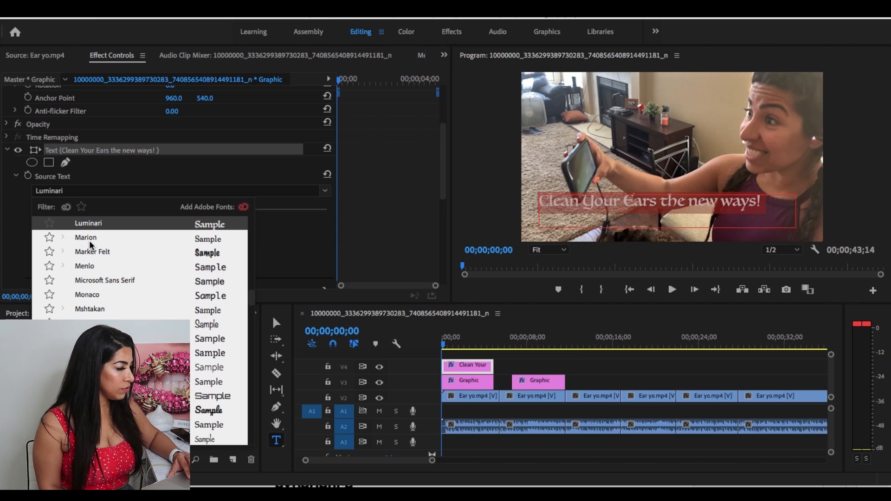
{"action": "left_click", "coordinate": [87, 264]}
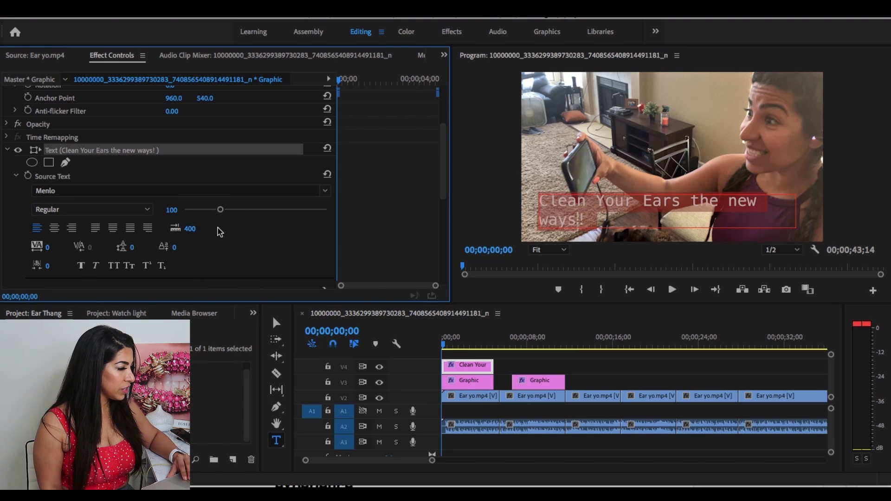
Enable a stroke on the caption text and set its color to purple, 8B08B9.
{"action": "scroll", "coordinate": [218, 233], "scroll_direction": "down", "scroll_amount": 3}
{"action": "scroll", "coordinate": [216, 249], "scroll_direction": "down", "scroll_amount": 1}
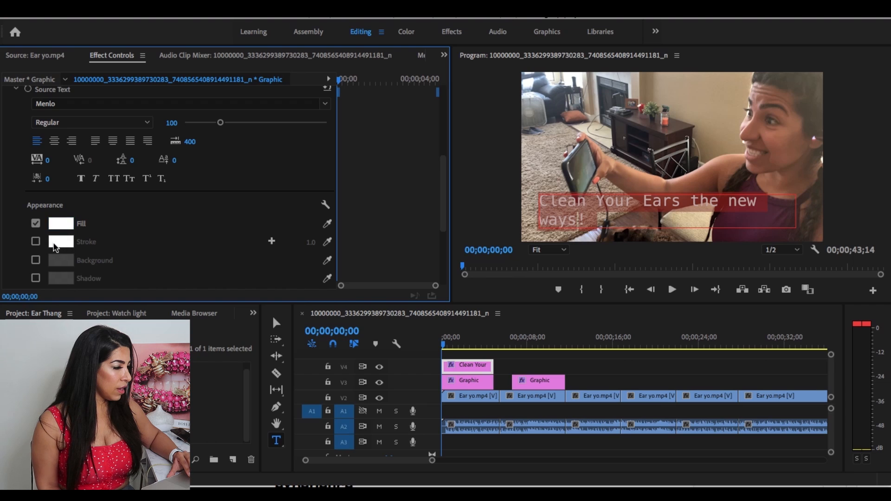
{"action": "left_click", "coordinate": [37, 243]}
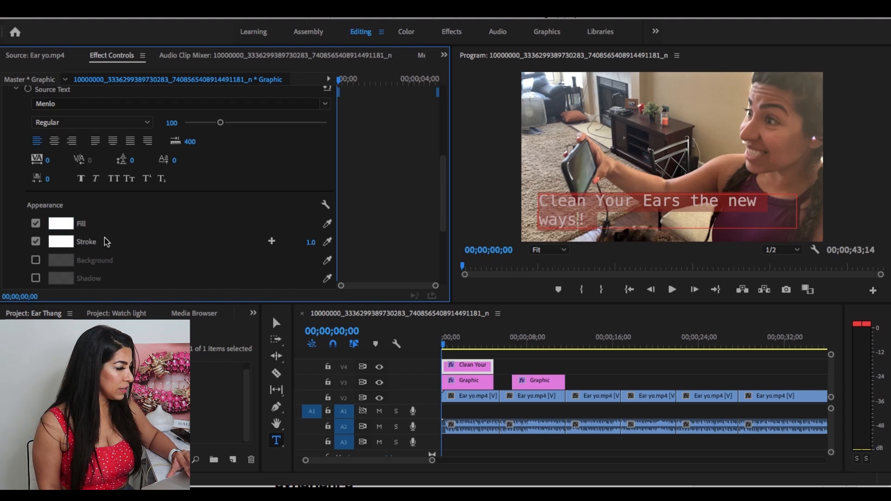
{"action": "left_click", "coordinate": [59, 244]}
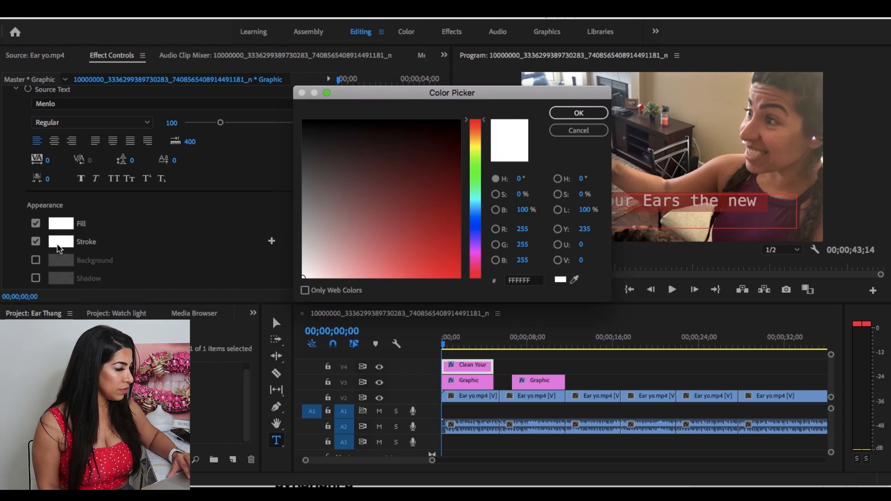
{"action": "left_click", "coordinate": [471, 246]}
{"action": "left_click", "coordinate": [453, 234]}
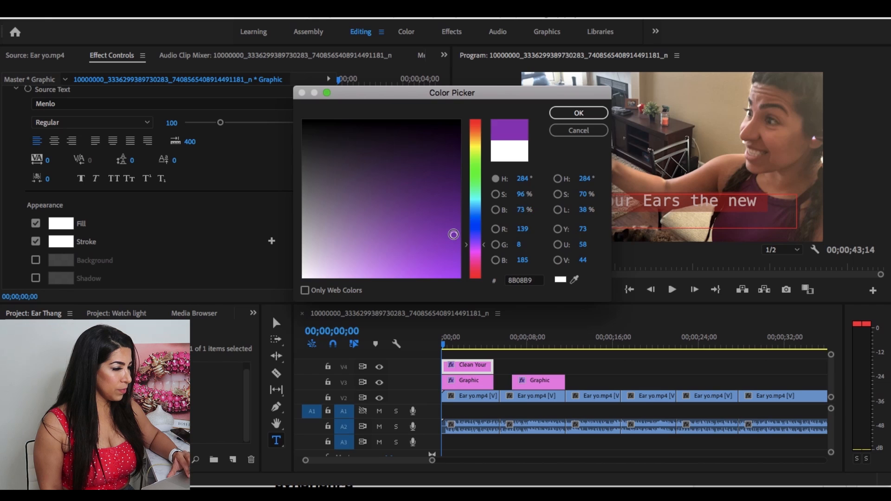
{"action": "left_click", "coordinate": [579, 113]}
{"action": "left_click", "coordinate": [572, 208]}
{"action": "double_click", "coordinate": [571, 208]}
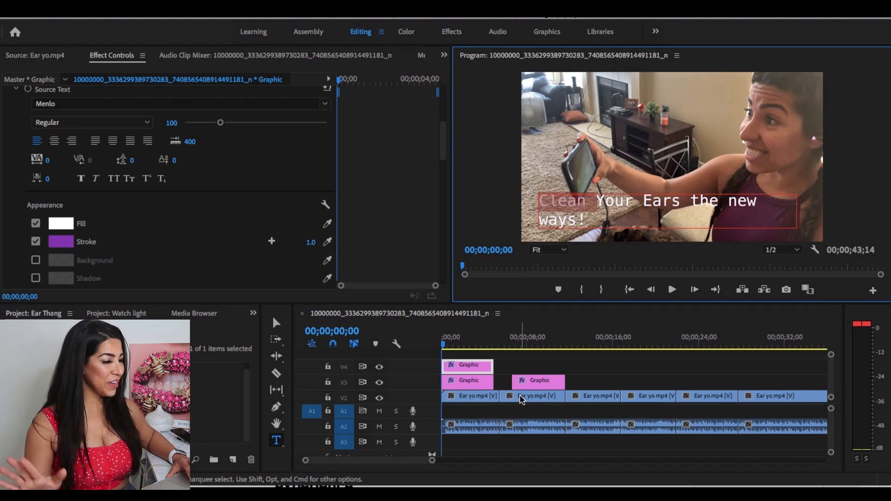
Scrub through the uncaptioned clips of the sequence and bring the playhead to 00;00;13;28.
{"action": "mouse_move", "coordinate": [522, 400]}
{"action": "left_mouse_down"}
{"action": "mouse_move", "coordinate": [577, 399]}
{"action": "mouse_move", "coordinate": [524, 404]}
{"action": "left_mouse_up"}
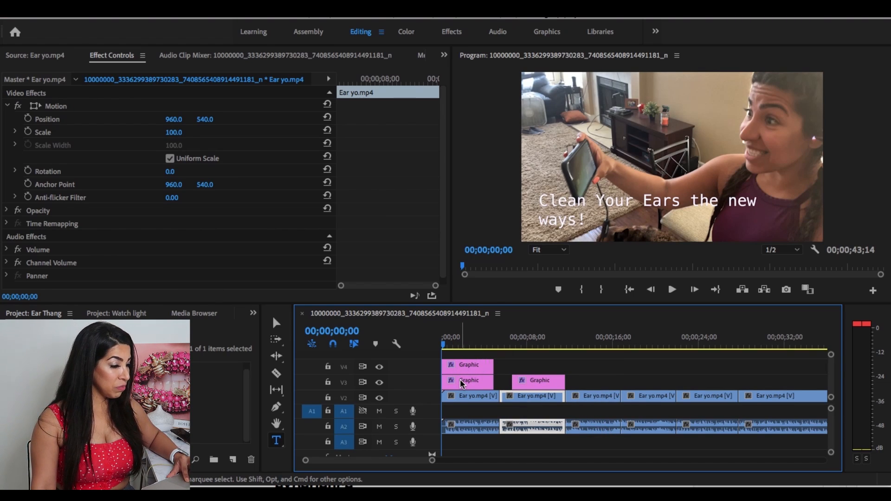
{"action": "scroll", "coordinate": [592, 374], "scroll_direction": "down", "scroll_amount": 3}
{"action": "left_click", "coordinate": [561, 347]}
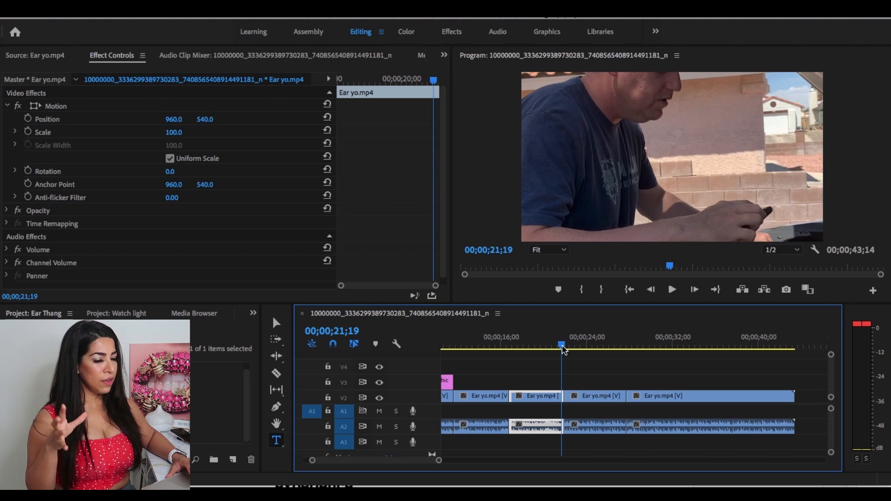
{"action": "left_click", "coordinate": [642, 348]}
{"action": "left_click_drag", "start_coordinate": [677, 351], "coordinate": [481, 335]}
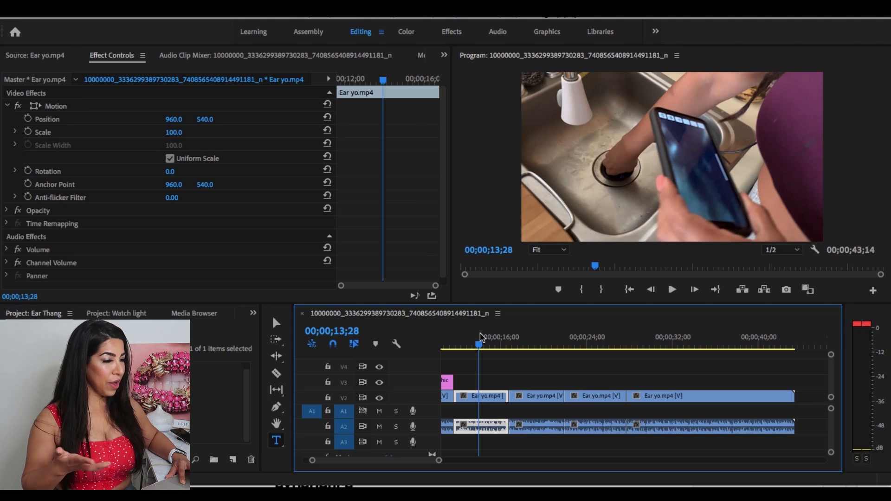